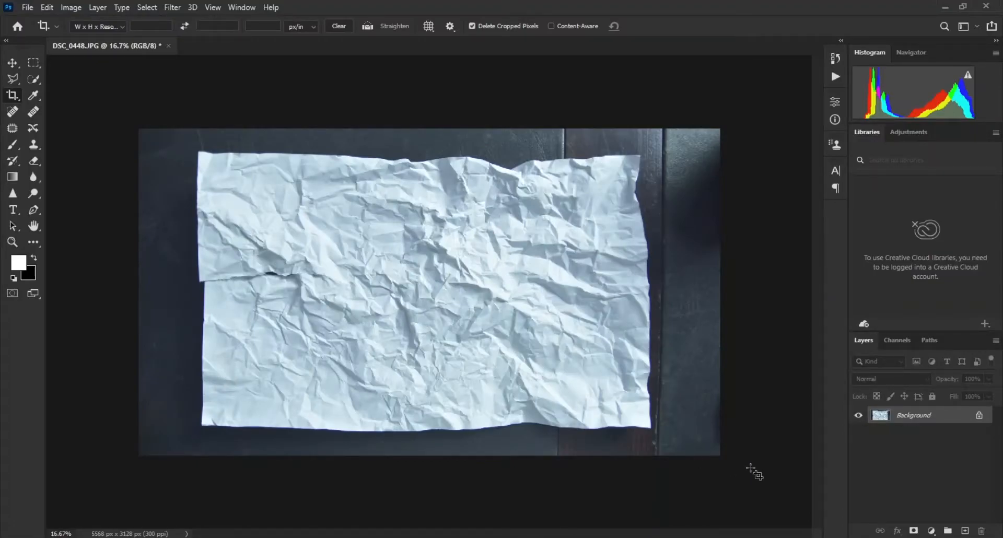
Crop the photo on all four sides to the crumpled paper, about 4092 by 2421 px.
click(13, 99)
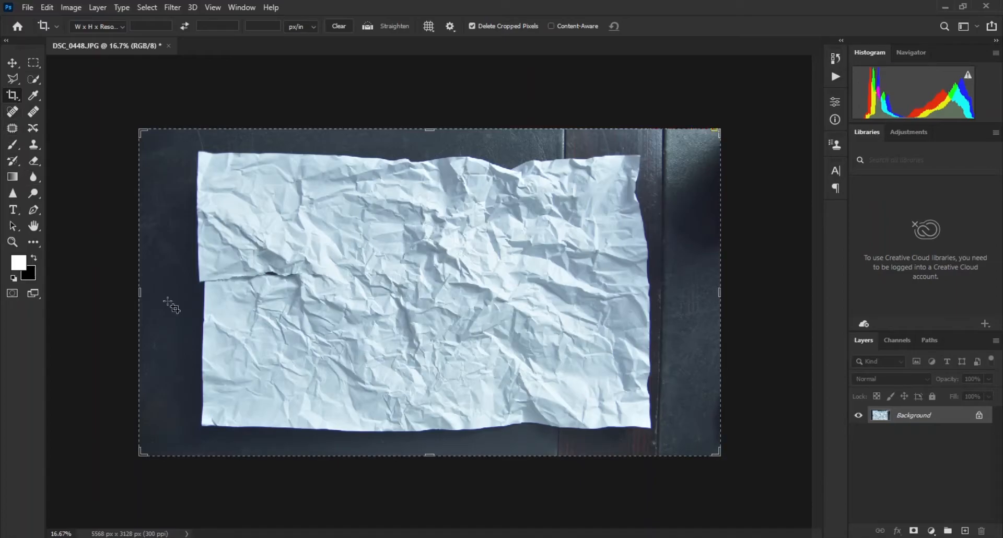
drag(139, 291, 176, 302)
drag(690, 299, 645, 299)
drag(449, 130, 448, 149)
drag(427, 438, 429, 421)
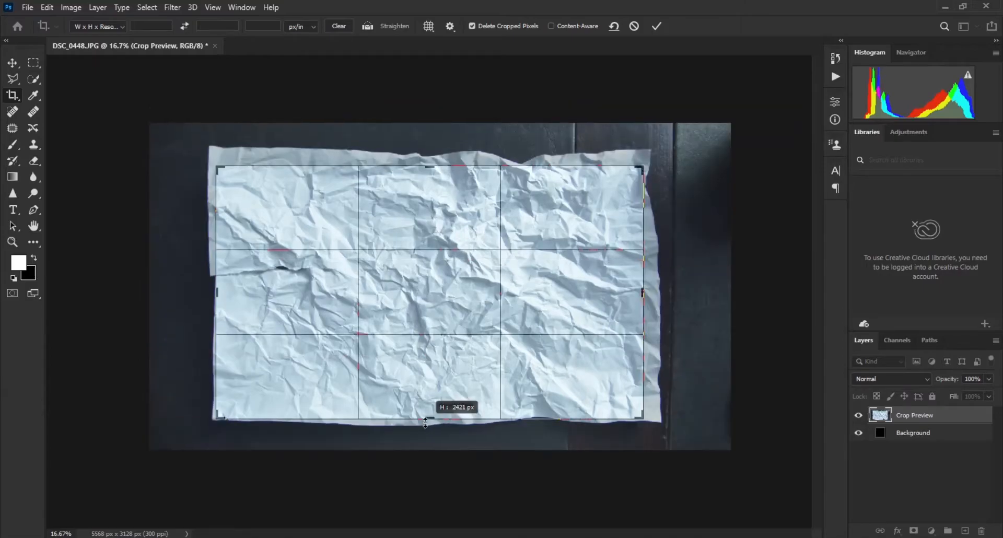
key(Return)
Duplicate the background layer and convert the copy to a smart object.
key(ctrl)
key(ctrl+j)
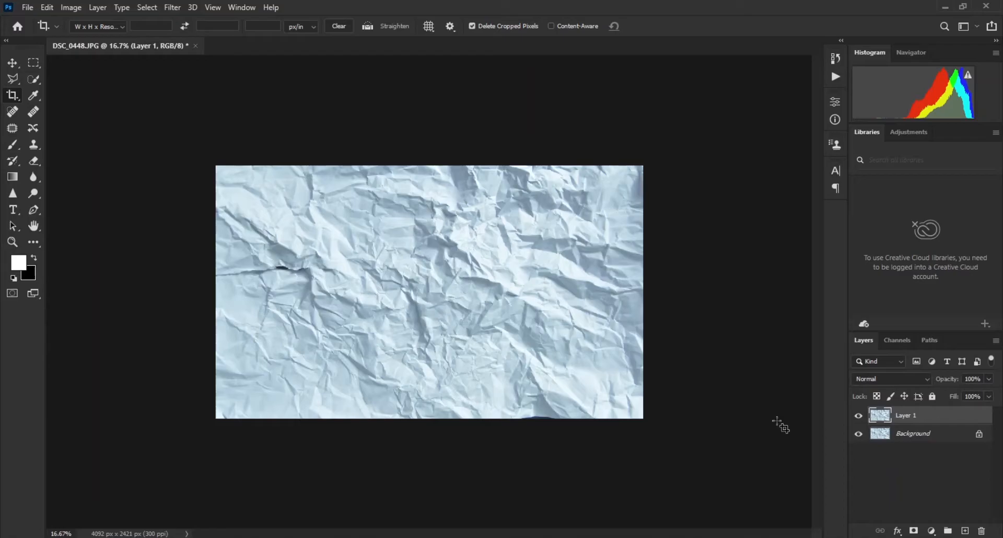
right_click(943, 418)
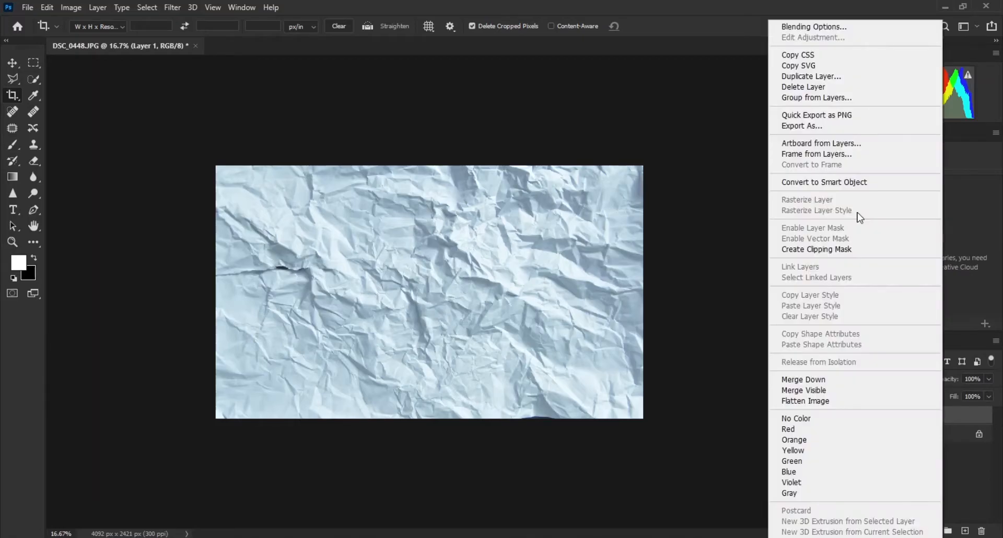
click(812, 184)
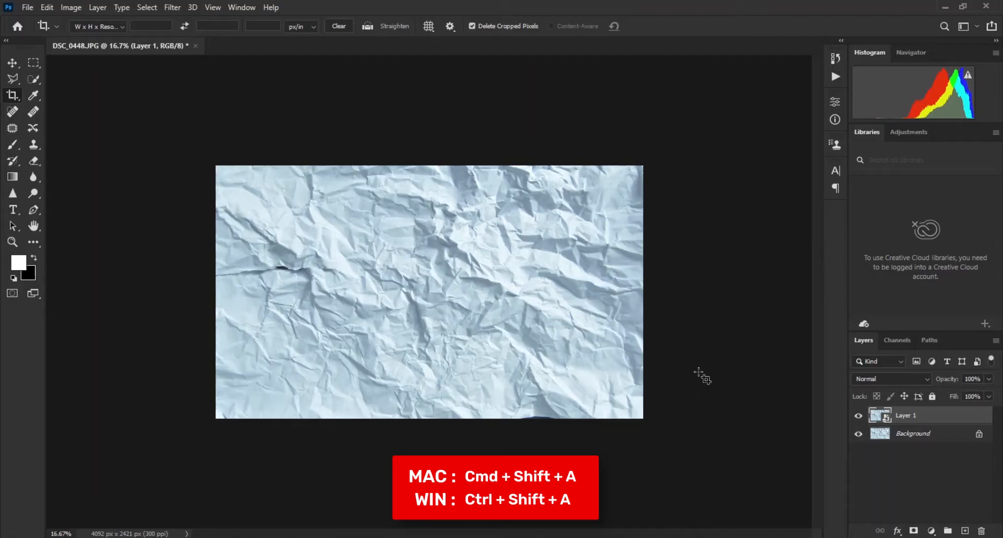
Start a Camera Raw filter on the paper layer and set Saturation to -100.
key(ctrl)
key(ctrl+shift+a)
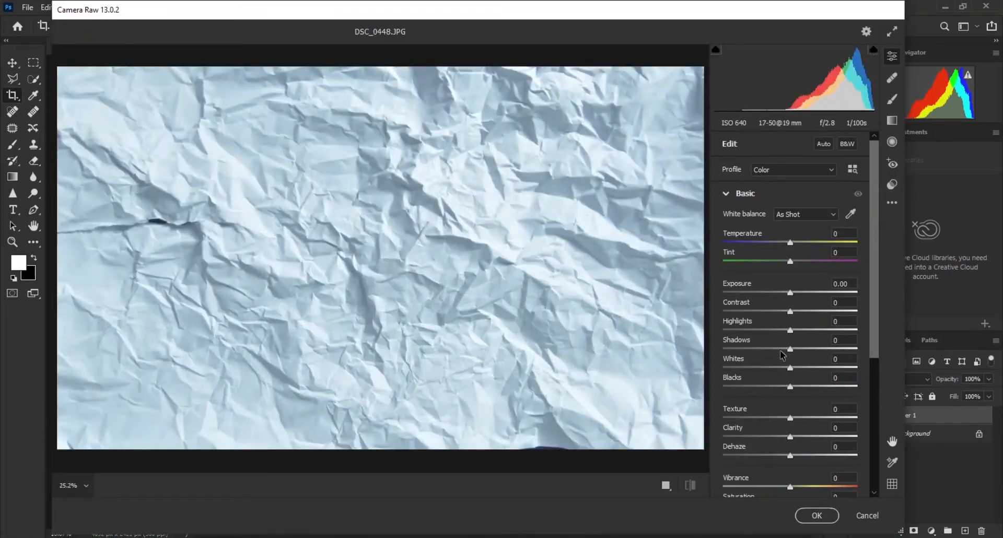
scroll(782, 356, down, 2)
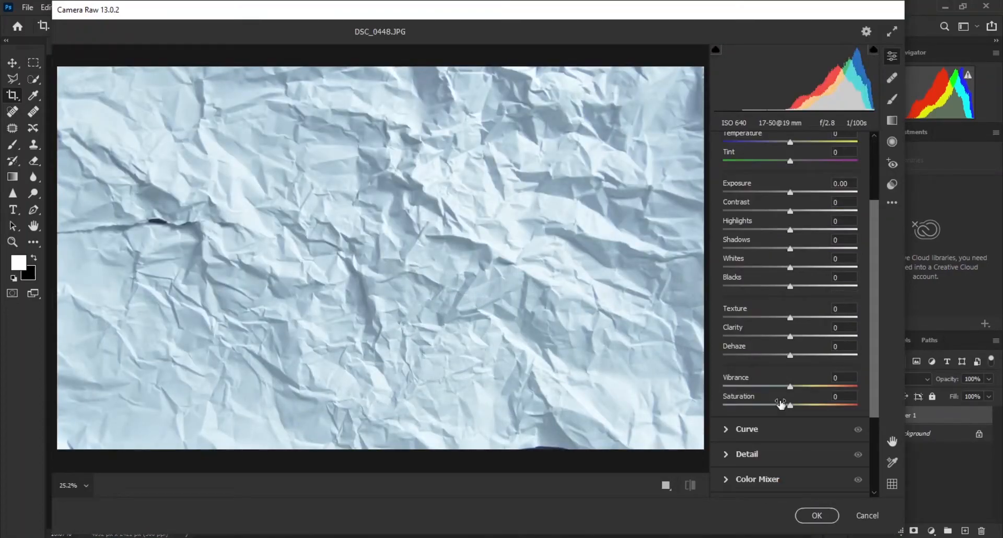
drag(790, 409, 714, 414)
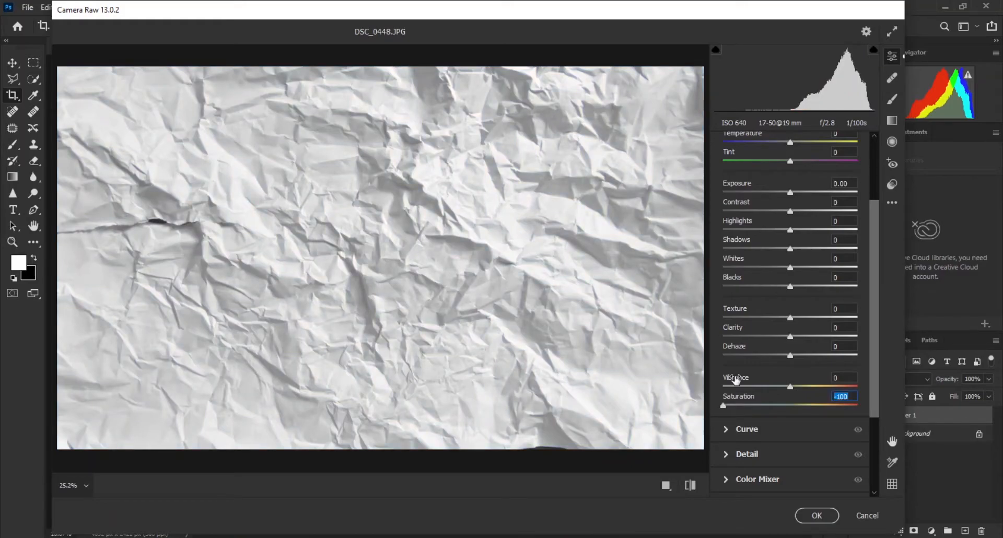
Set the paper's Highlights to -100 and Shadows to -92.
scroll(779, 254, up, 2)
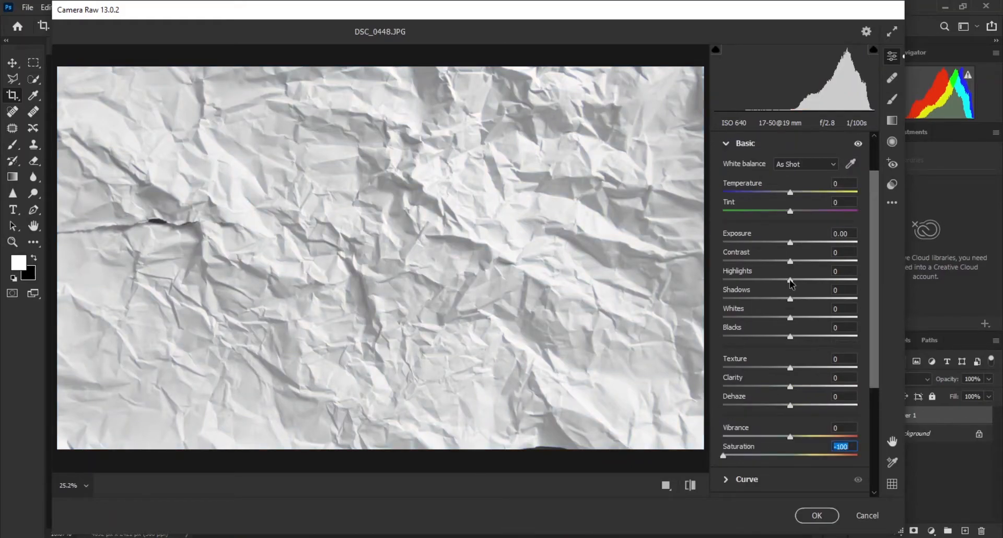
drag(790, 280, 723, 281)
drag(790, 299, 781, 300)
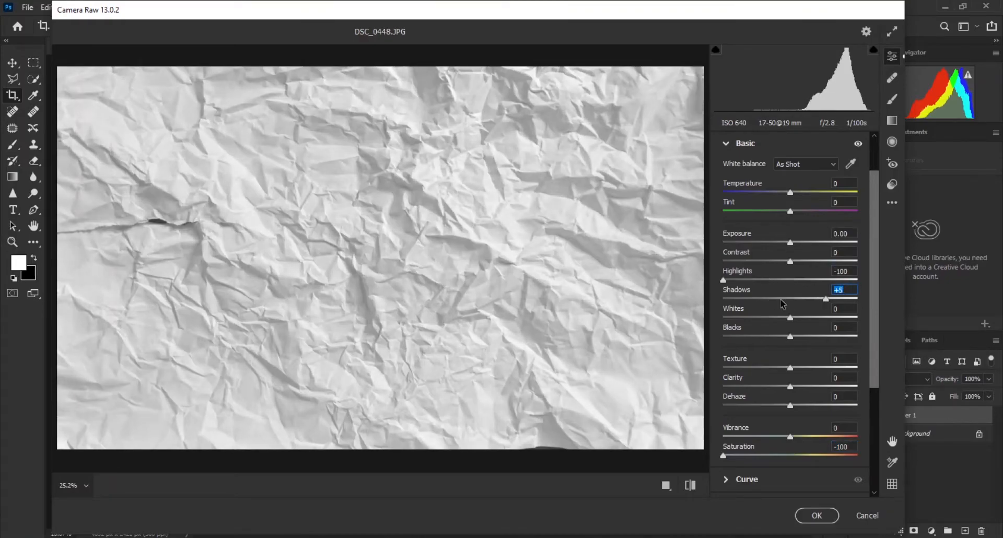
drag(783, 304, 729, 306)
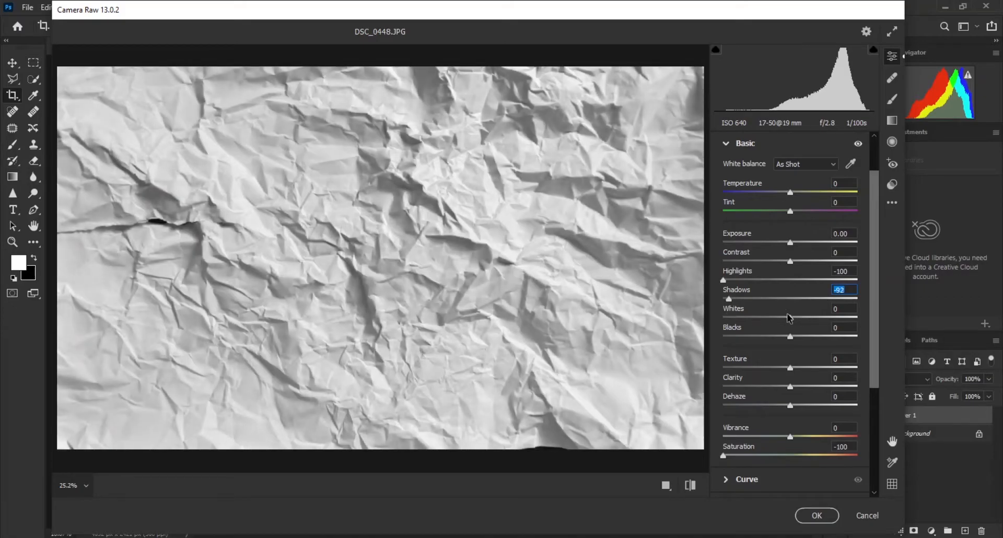
Set the paper's Whites to -41 and Blacks to -67, and apply the Camera Raw filter.
drag(790, 317, 759, 322)
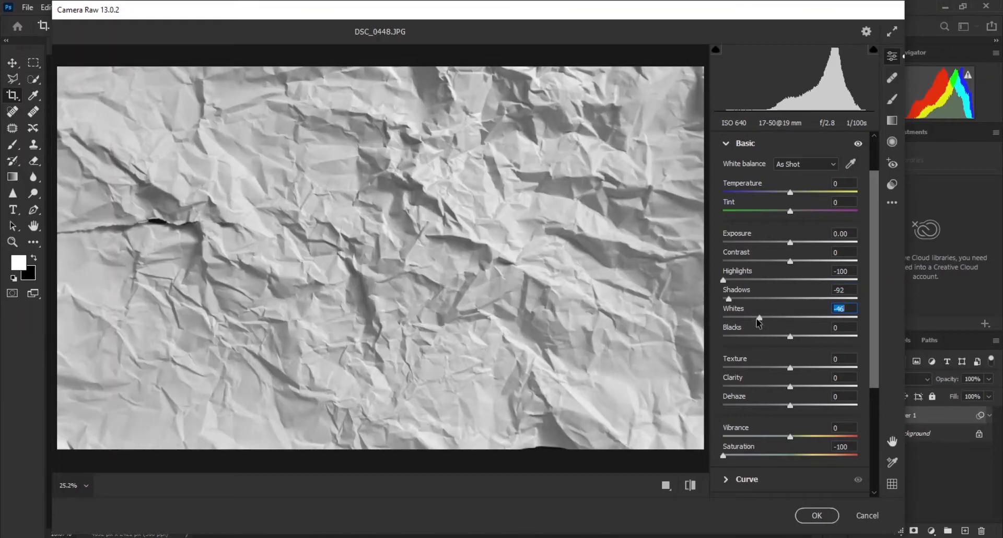
drag(757, 319, 761, 321)
drag(762, 339, 750, 345)
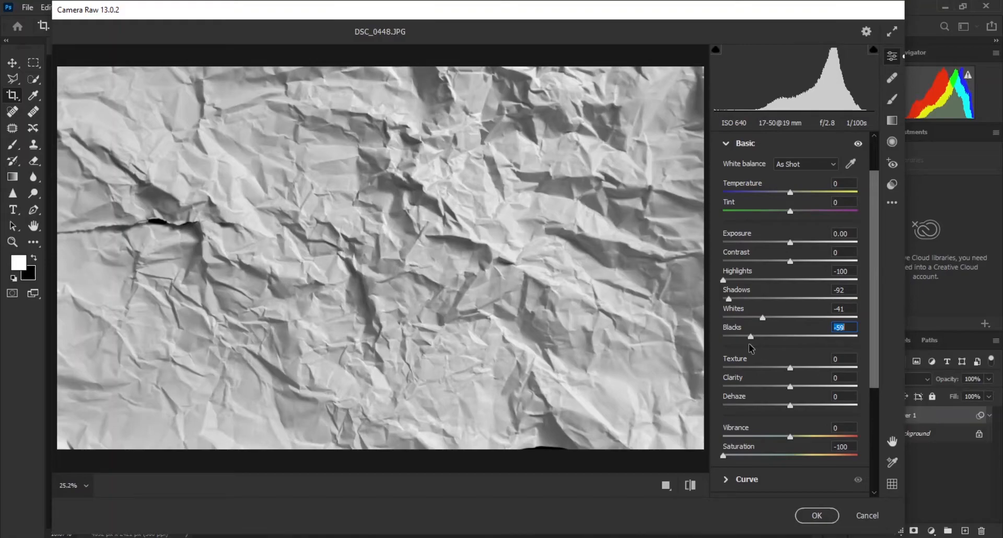
drag(749, 345, 744, 345)
scroll(789, 293, up, 2)
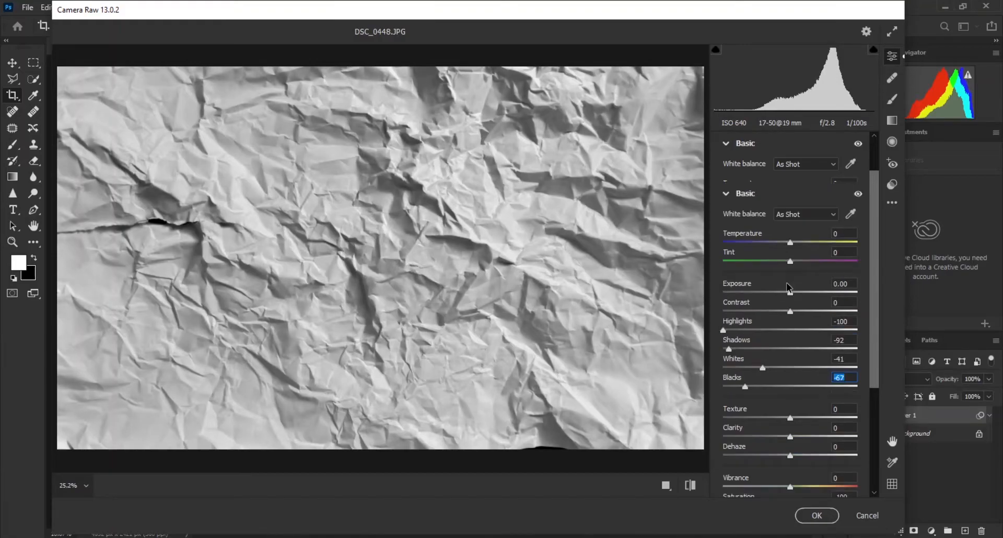
click(817, 515)
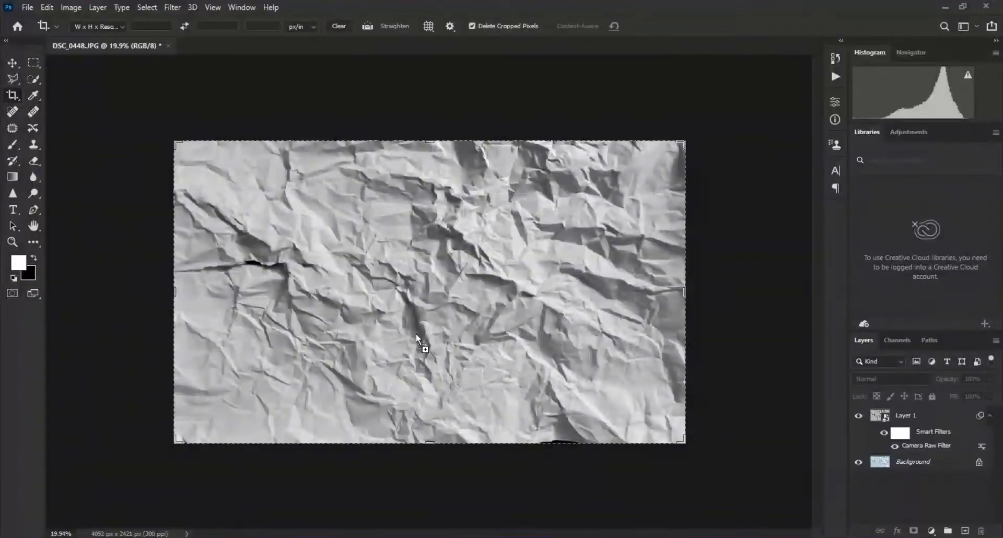
Place the desert landscape photo over the paper and scale it to 16.34% so it covers the whole canvas.
drag(417, 335, 418, 376)
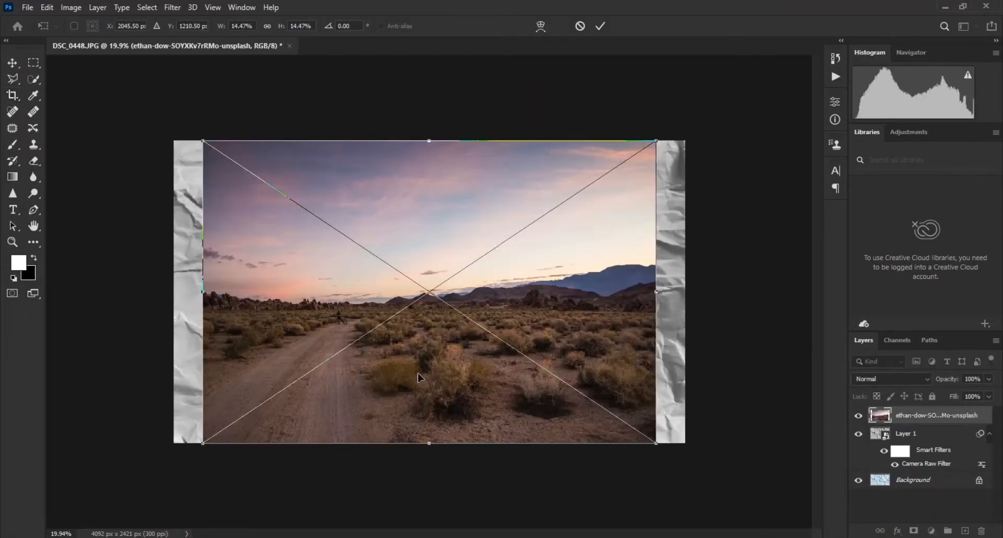
drag(657, 444, 683, 466)
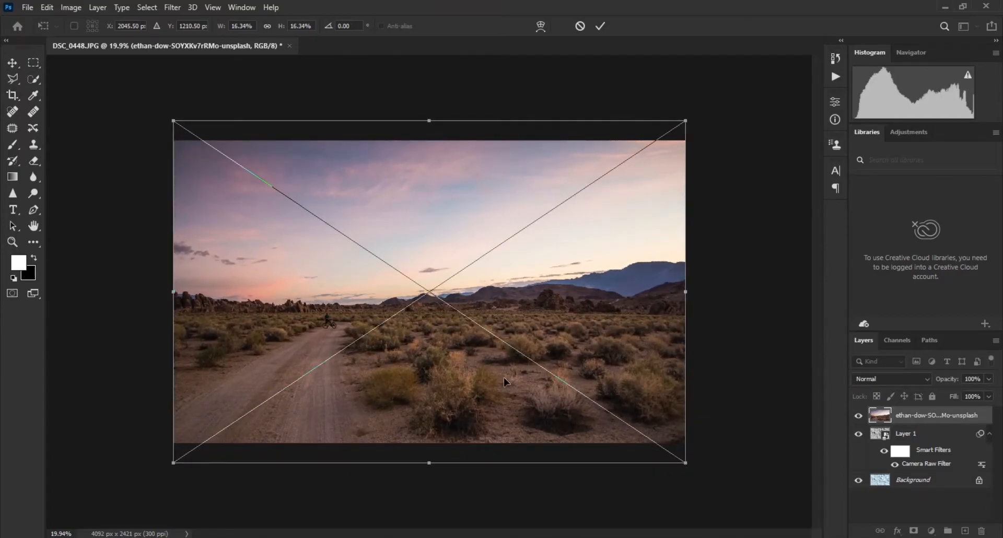
key(c)
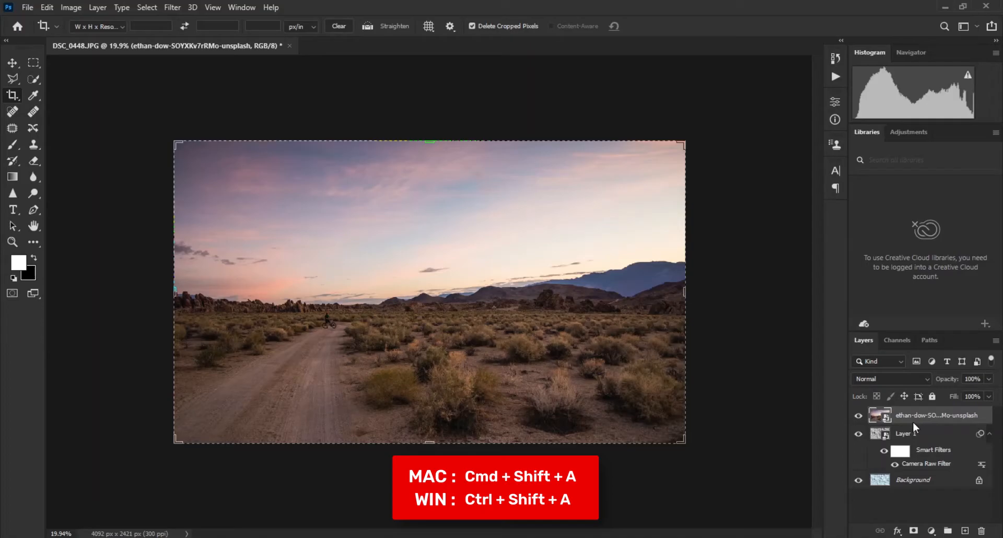
Start a Camera Raw filter on the desert photo and set Highlights to -77 and Shadows to +11.
key(ctrl+shift+a)
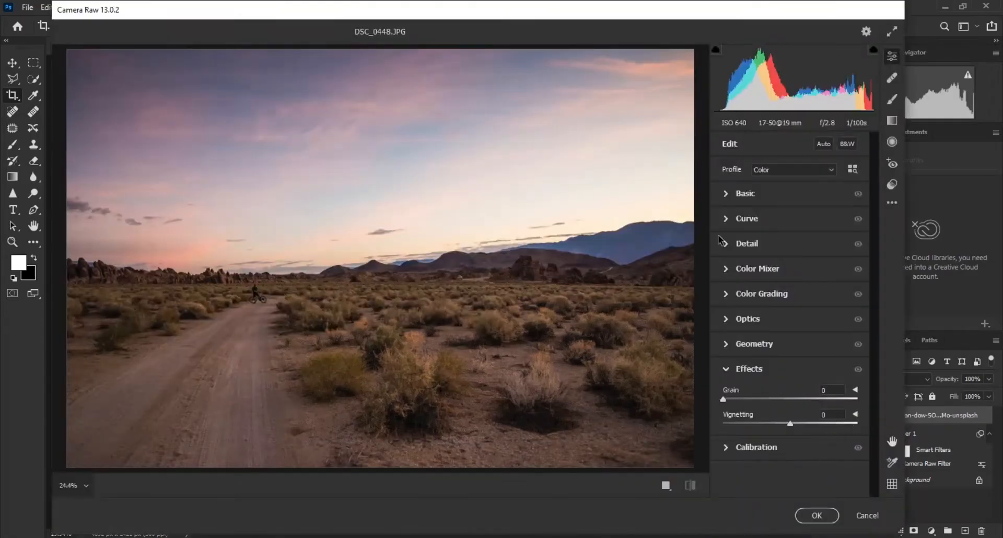
click(735, 193)
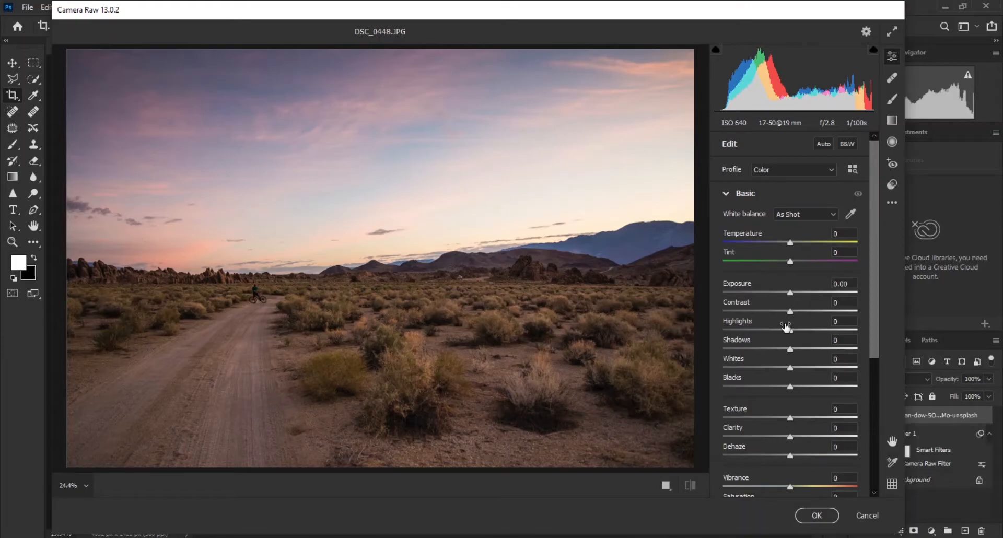
mouse_move(794, 331)
mouse_down()
mouse_move(815, 335)
mouse_move(739, 342)
mouse_move(798, 349)
mouse_up()
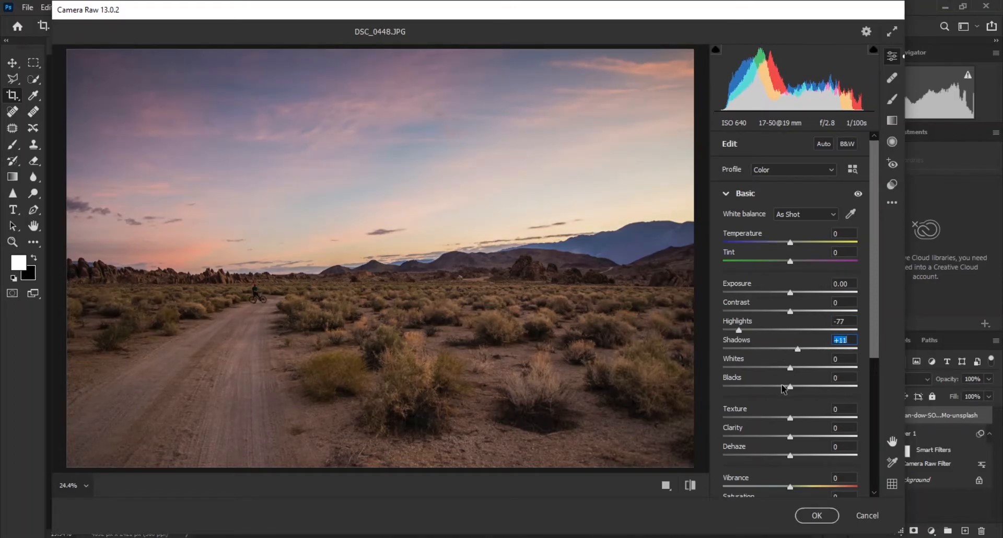
Set the desert photo's Texture to +79, Clarity to +19 and Vibrance to +21.
drag(790, 421, 842, 418)
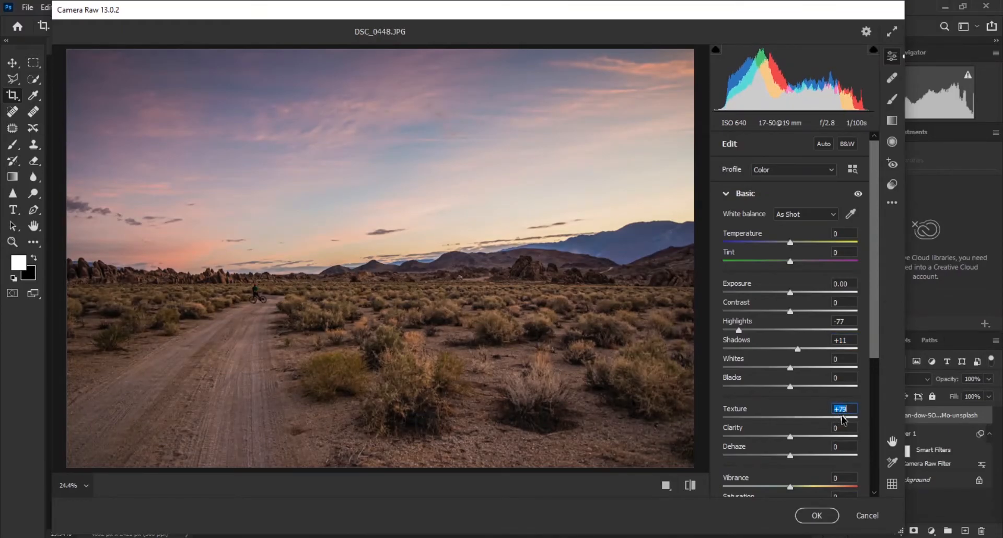
drag(791, 436, 805, 437)
scroll(796, 459, down, 2)
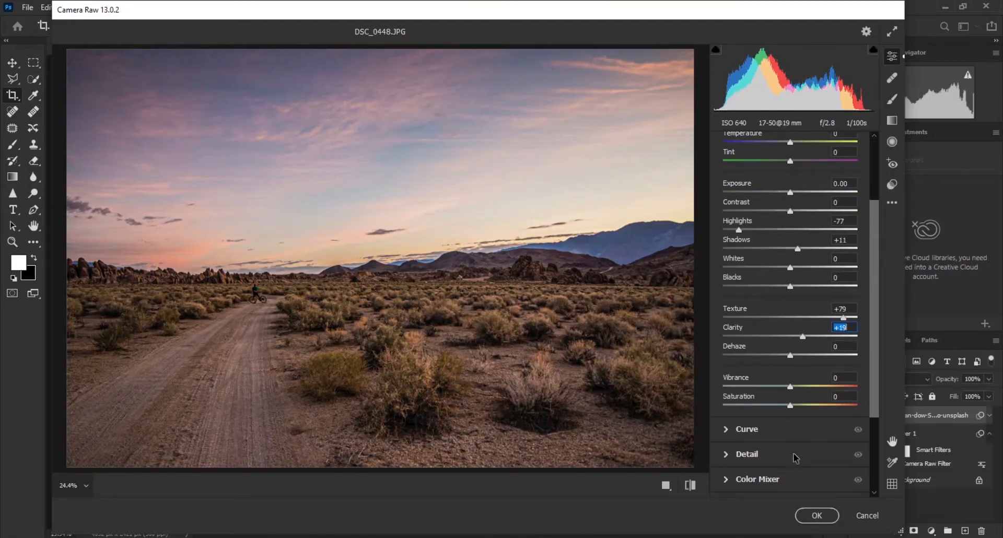
drag(791, 388, 805, 389)
scroll(805, 389, up, 3)
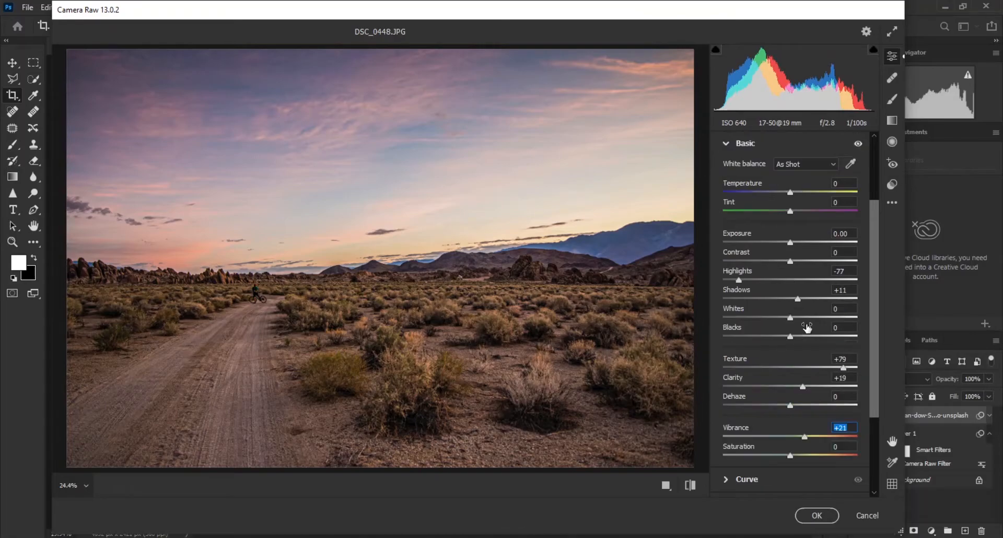
click(727, 194)
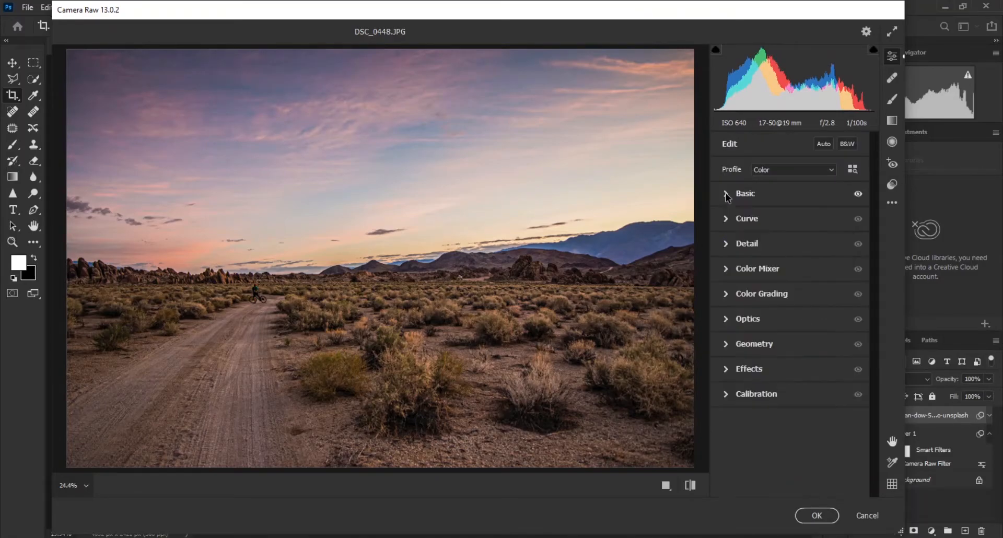
Add a small amount of sharpening to the desert photo in the Detail settings.
click(726, 244)
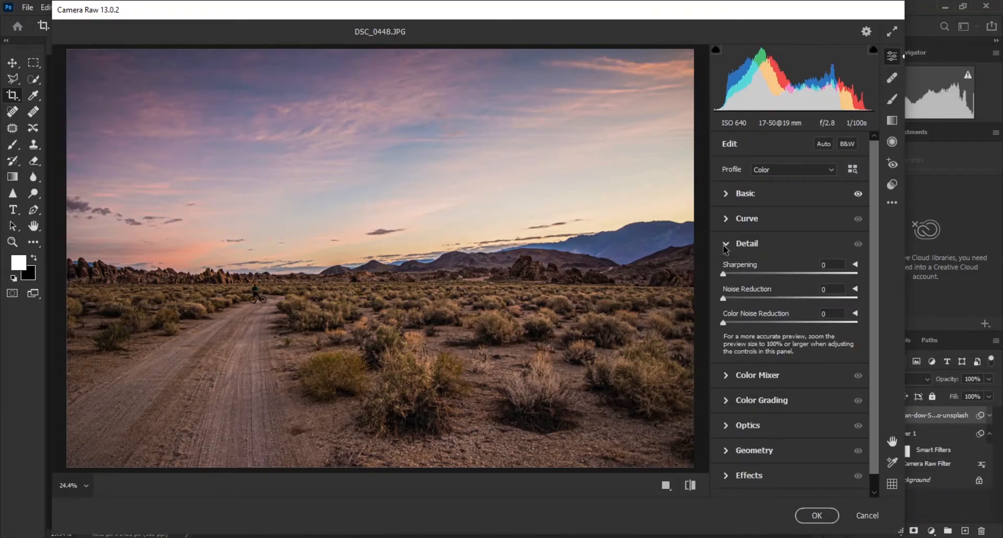
drag(724, 274, 738, 277)
click(726, 244)
Set the desert photo's Grain to 100 and Vignetting to -23, and apply the Camera Raw filter.
click(726, 370)
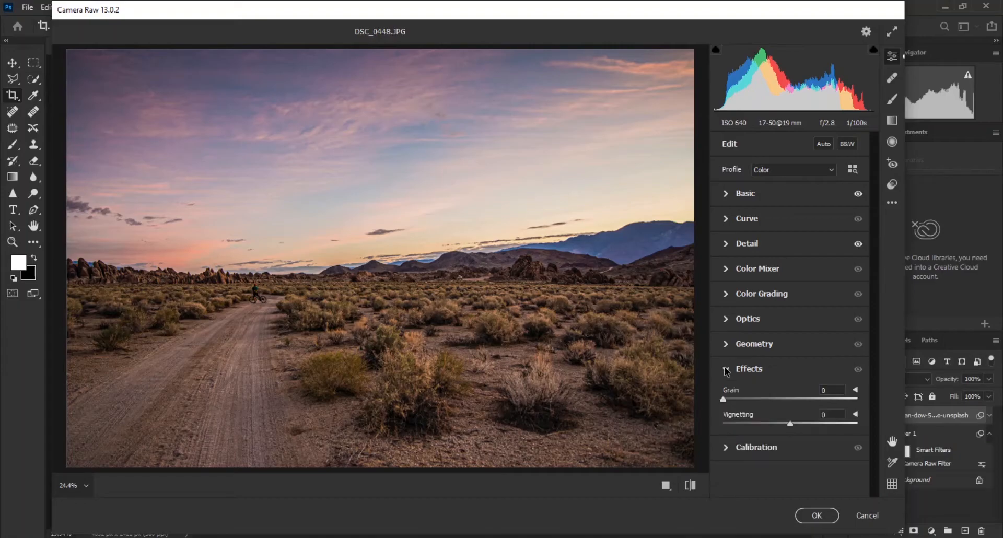
drag(730, 401, 857, 407)
drag(792, 428, 775, 429)
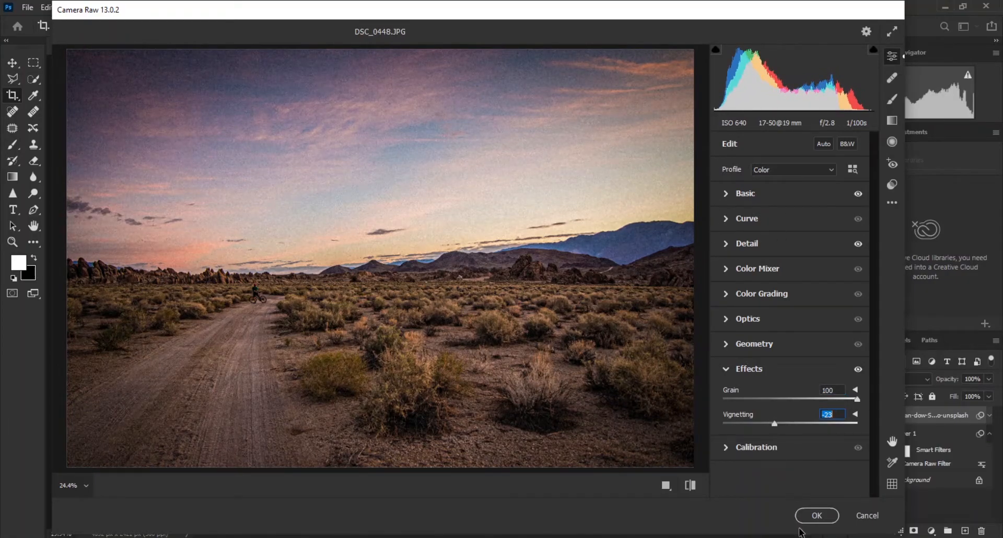
click(818, 516)
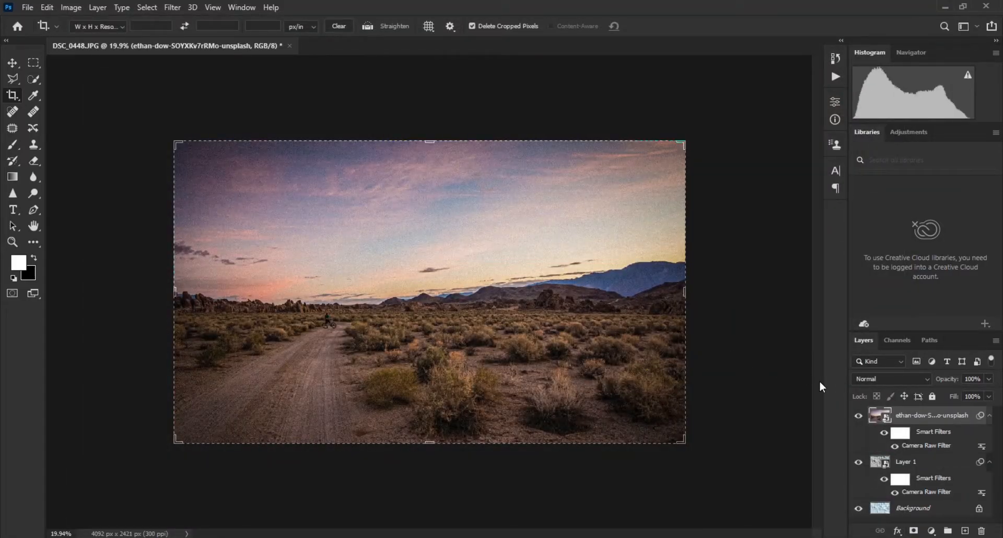
Set the desert photo layer's blend mode to Multiply.
click(868, 380)
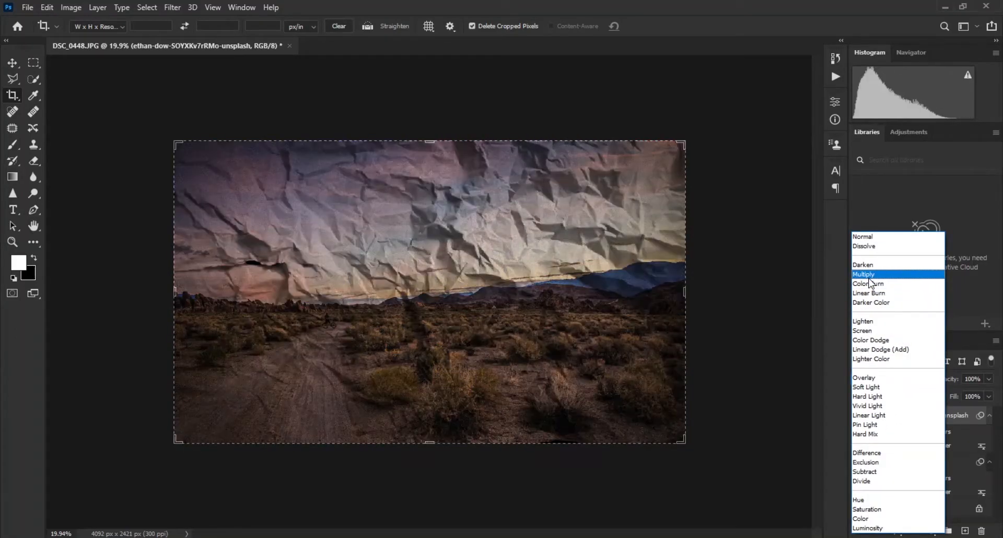
click(870, 277)
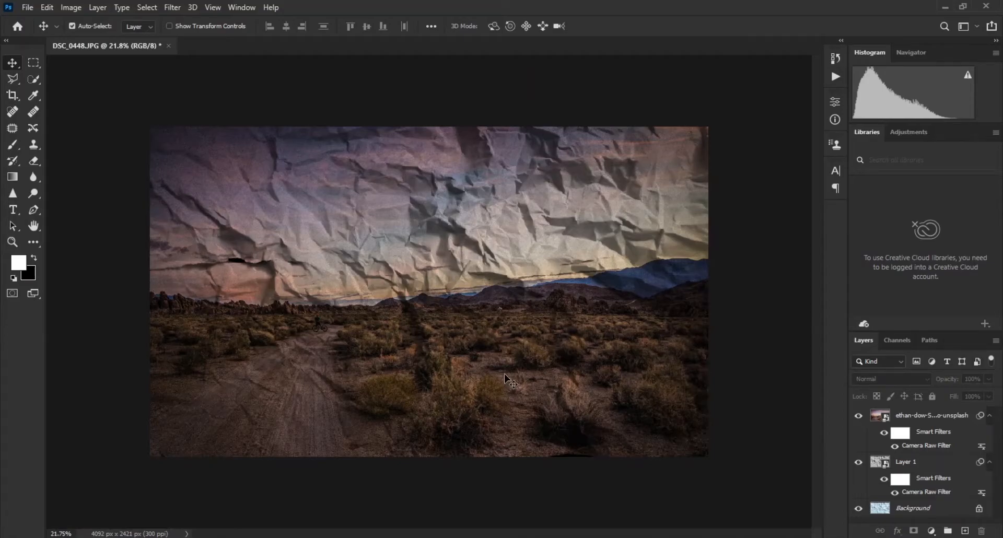
Add a Curves adjustment layer between the desert photo and the paper layer, and clip it to the paper layer.
click(932, 531)
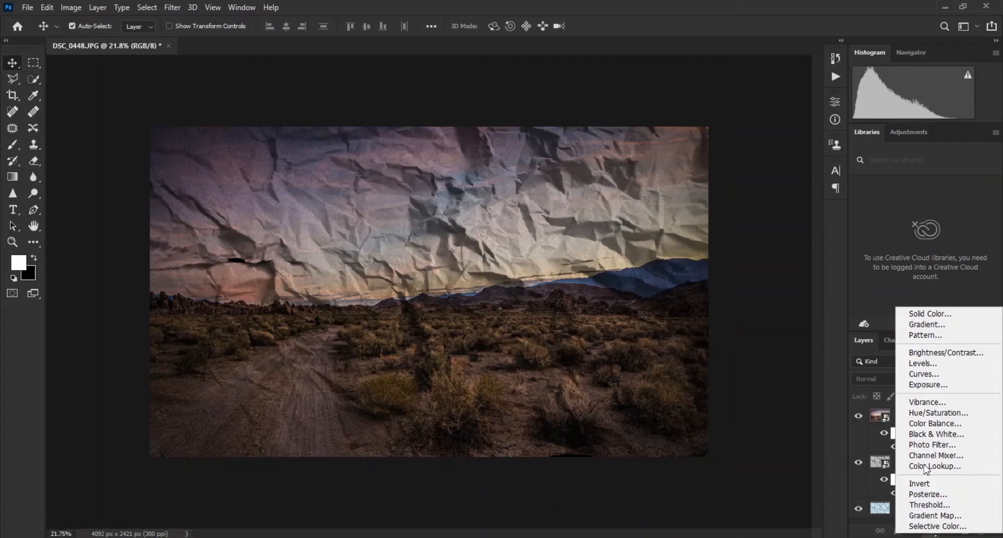
click(929, 374)
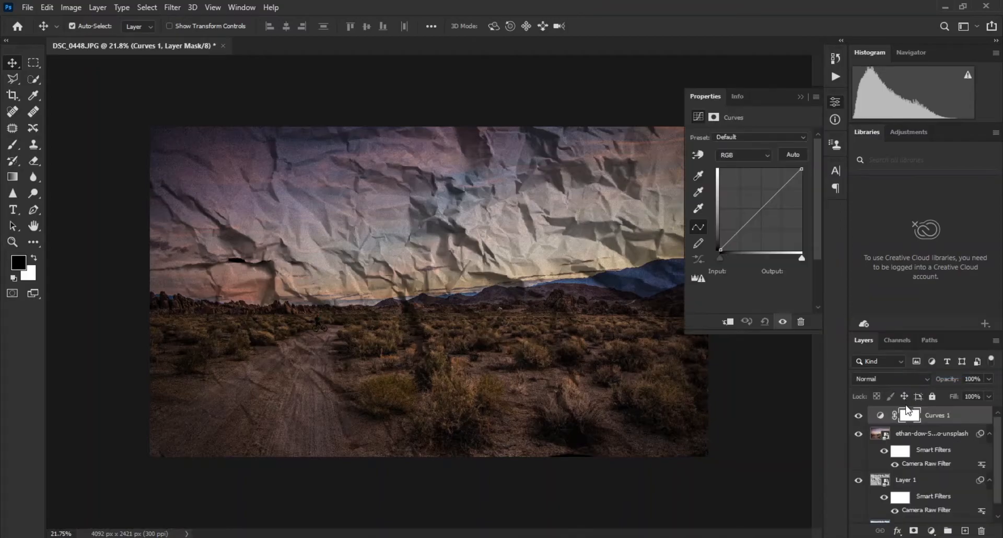
drag(940, 417, 934, 474)
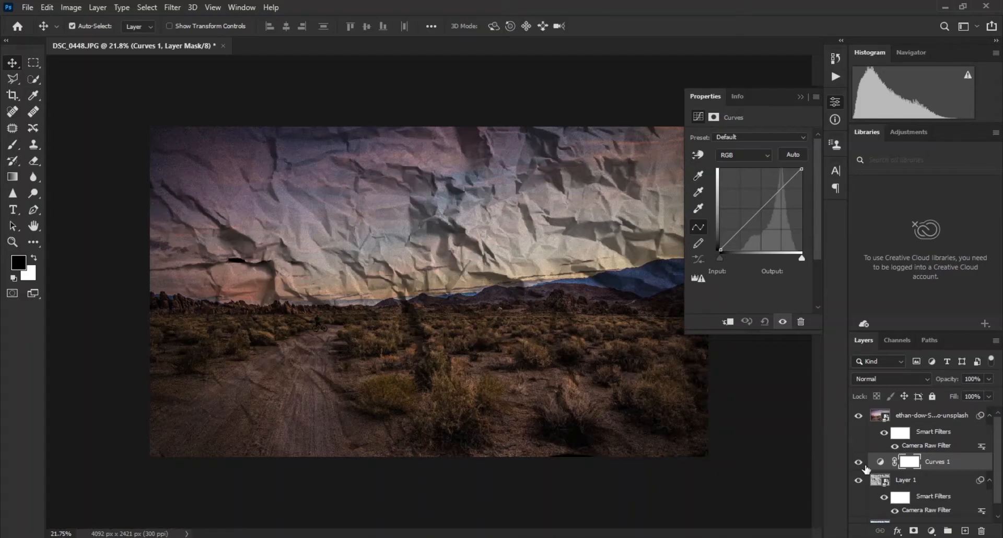
click(728, 322)
Shape the paper layer's clipped curve into a gentle contrast curve with one highlight point and a slightly lowered shadow point.
drag(739, 231, 737, 228)
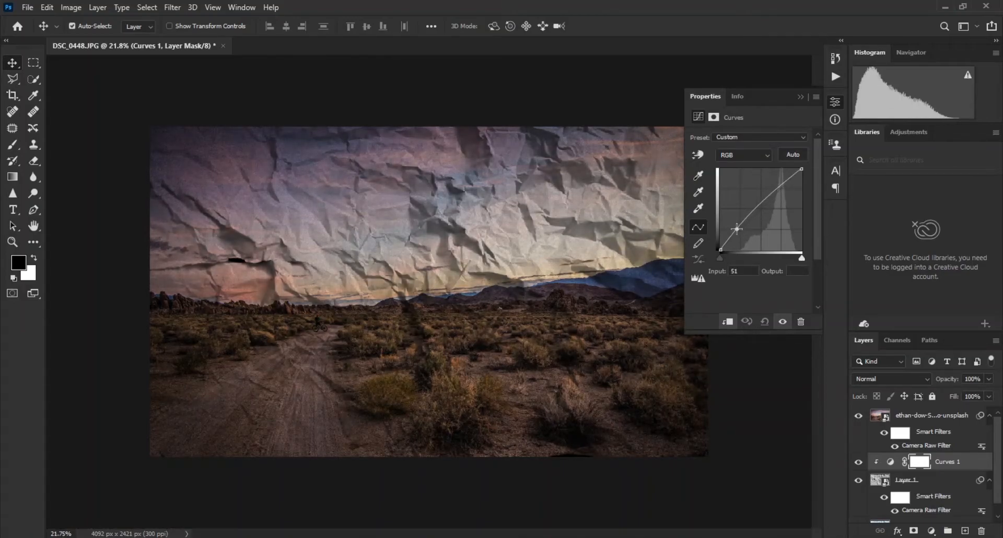
mouse_move(771, 195)
mouse_down()
mouse_move(772, 180)
mouse_move(777, 193)
mouse_up()
drag(737, 230, 739, 233)
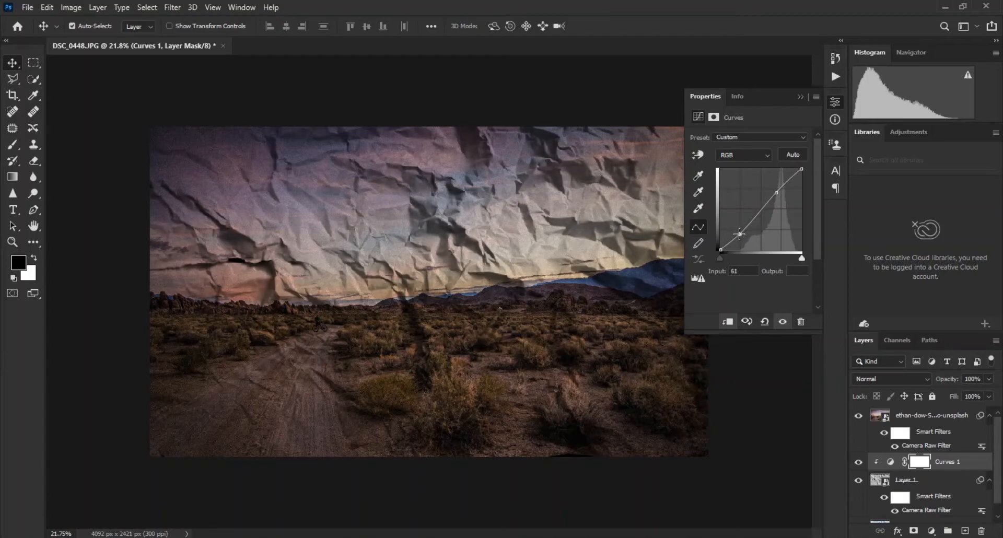
click(800, 97)
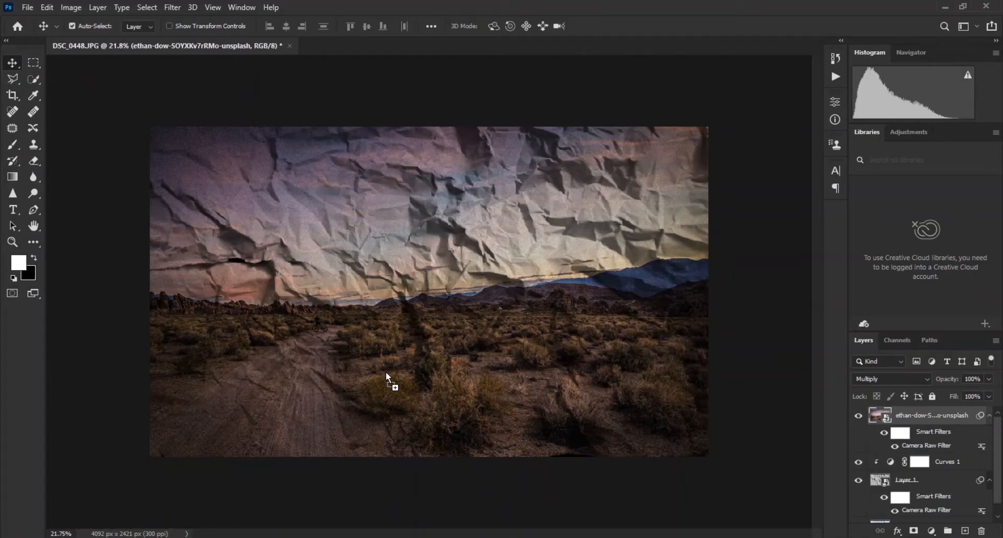
Place the paper-stain image above the desert photo, rotated 90° counterclockwise and enlarged to cover the canvas, and set its blend mode to Multiply.
drag(386, 372, 386, 371)
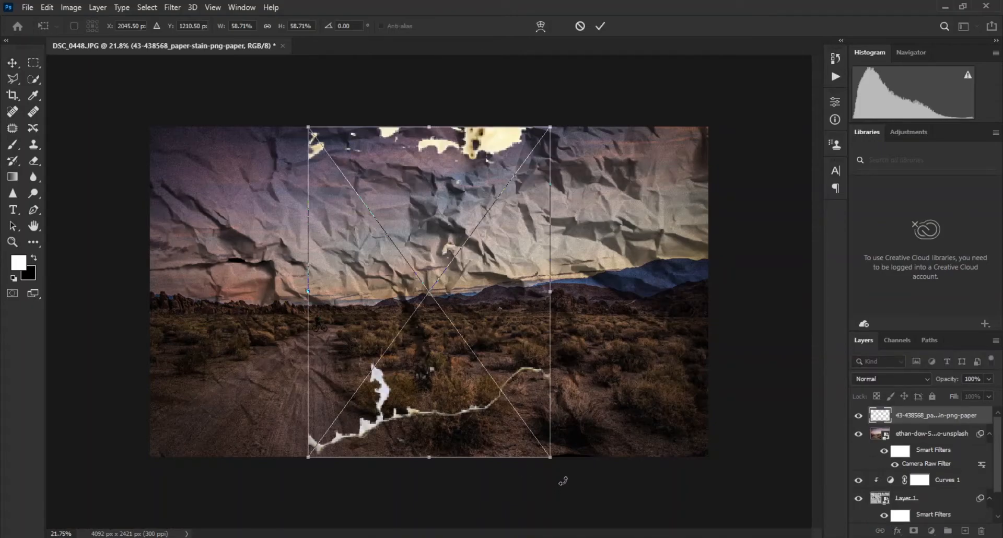
drag(563, 480, 572, 202)
drag(594, 413, 706, 510)
key(Return)
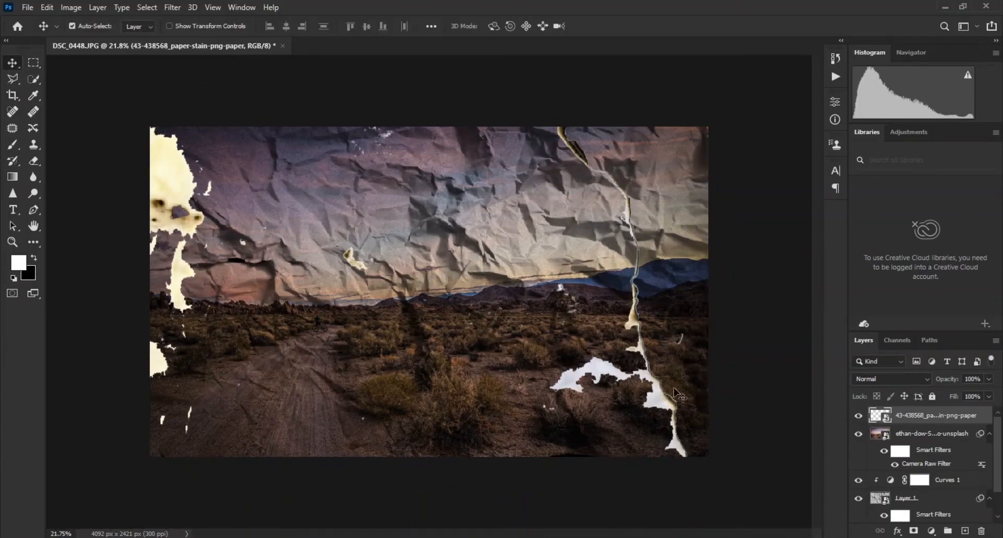
click(878, 379)
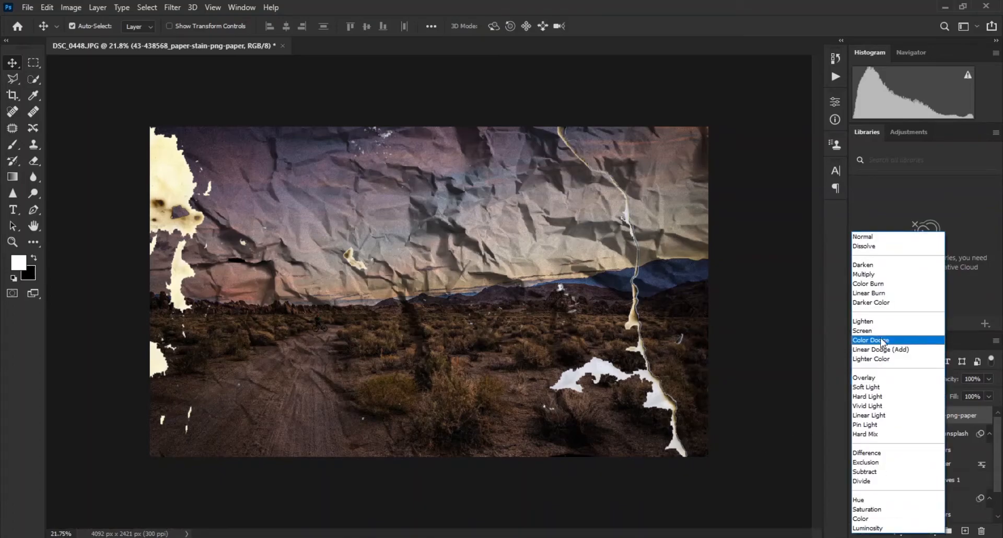
click(881, 278)
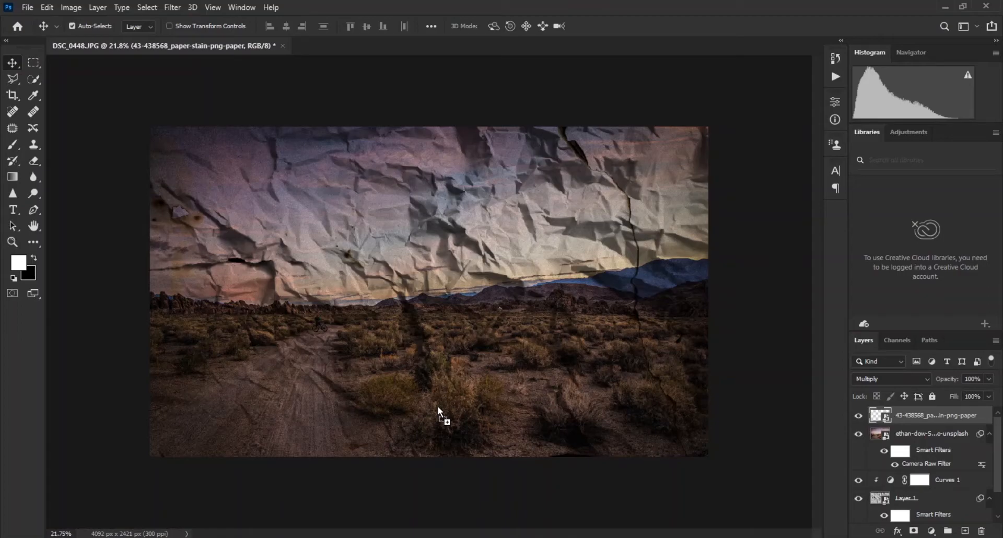
Try placing the coffee-stain image over the lower right of the picture at 56.74% scale with the Multiply blend mode.
drag(438, 406, 438, 406)
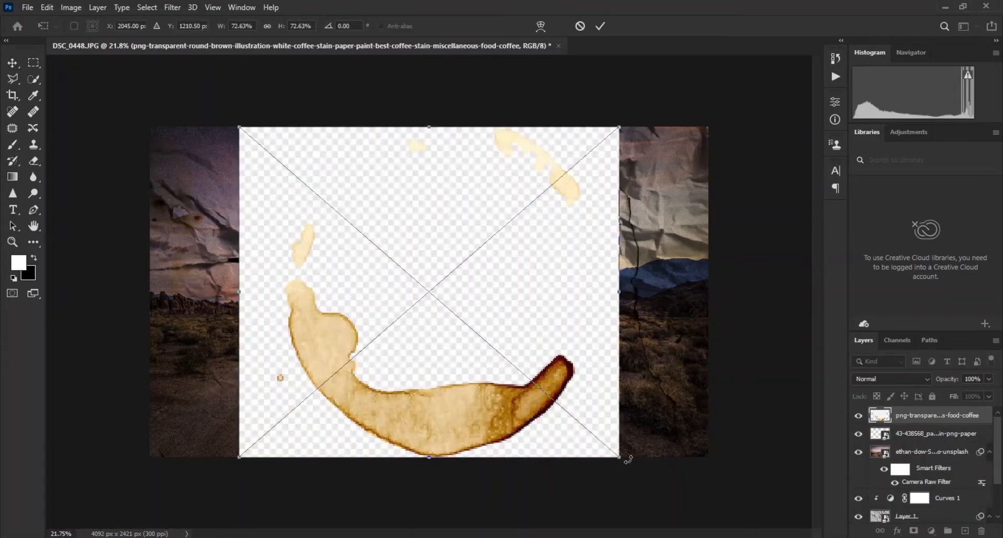
drag(615, 456, 577, 420)
drag(451, 389, 601, 424)
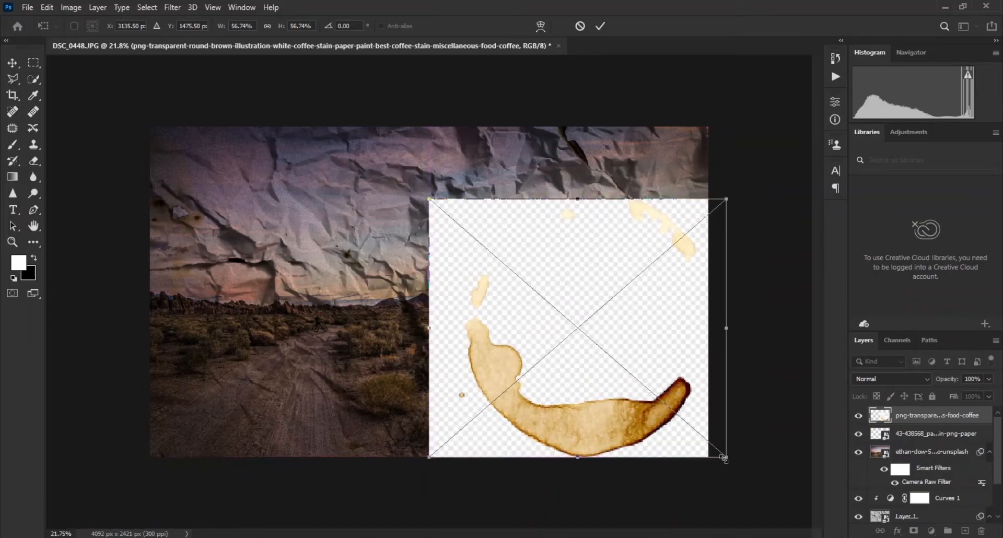
drag(686, 436, 681, 427)
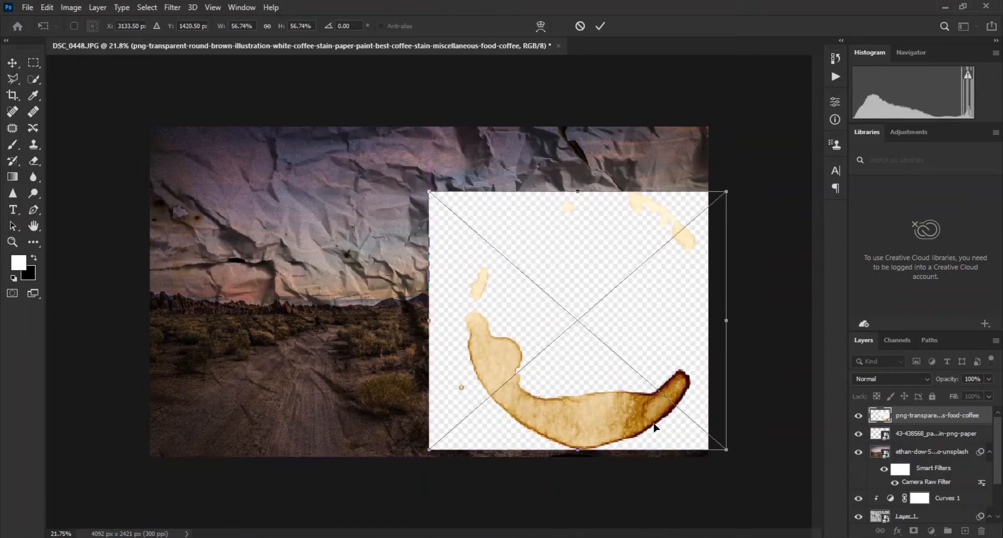
key(Return)
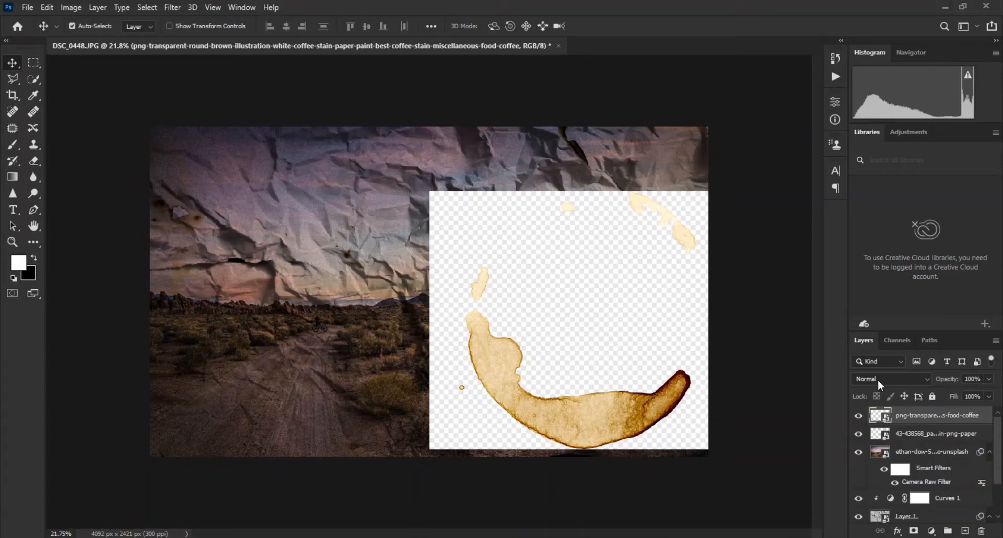
click(878, 379)
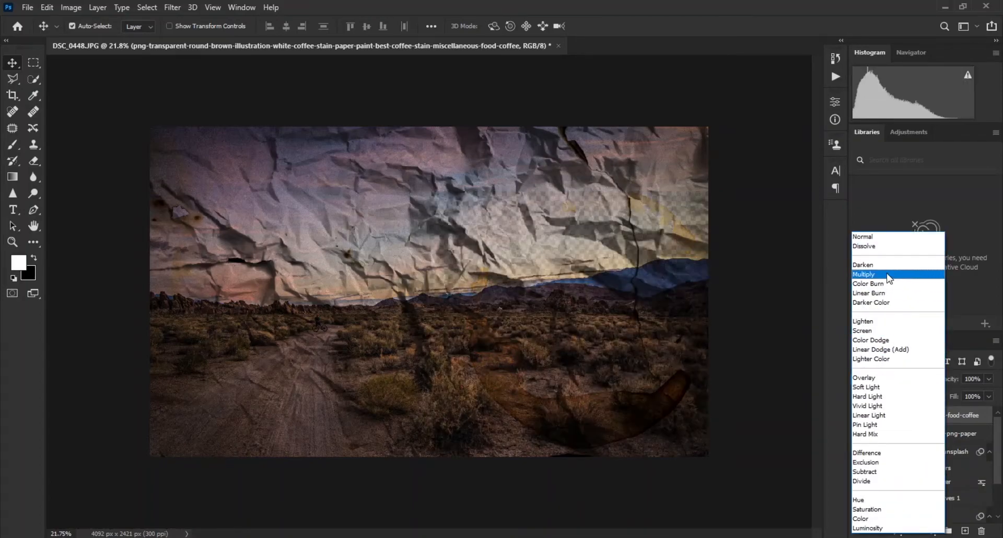
click(888, 275)
Turn the coffee stain upside down and position its arc over the horizon on the right of the picture.
key(ctrl)
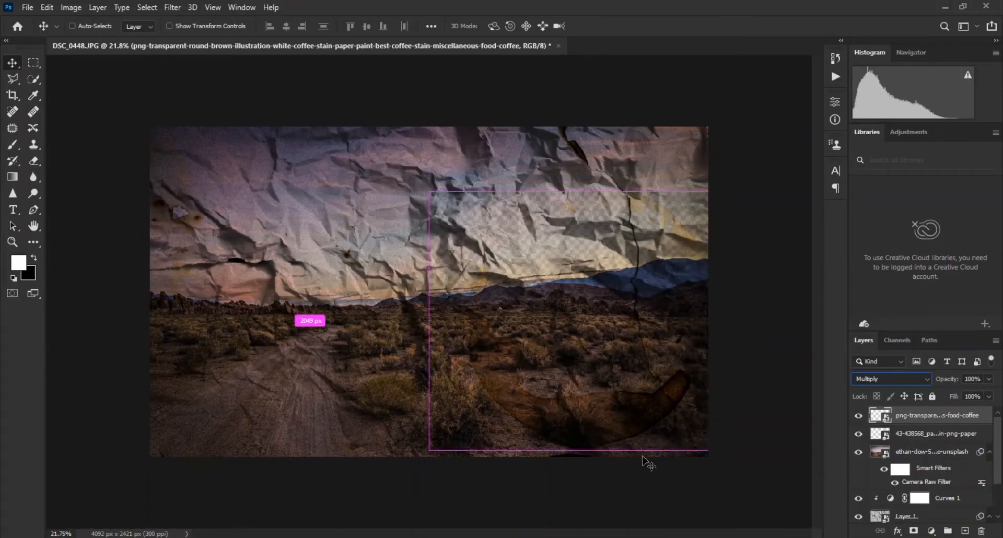
key(ctrl+t)
drag(733, 460, 429, 230)
drag(597, 370, 600, 407)
key(Return)
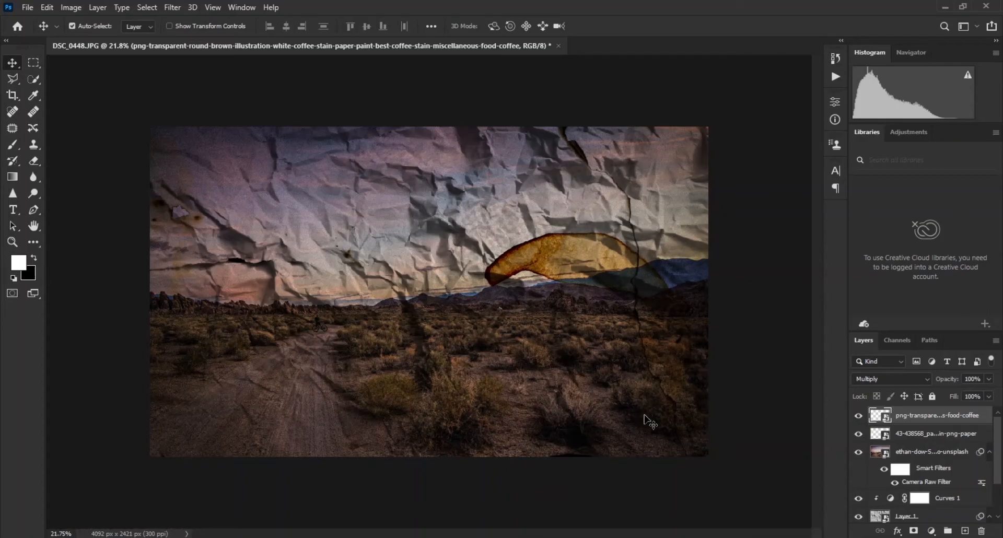
Try the coffee stain at 50% opacity lower in the picture, and delete its layer.
click(989, 383)
drag(978, 391, 961, 396)
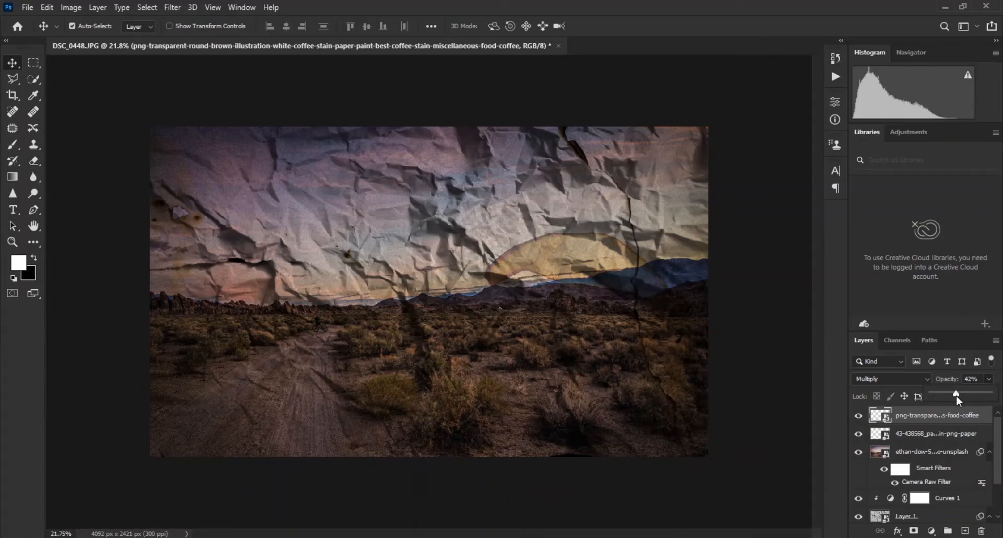
drag(579, 279, 580, 301)
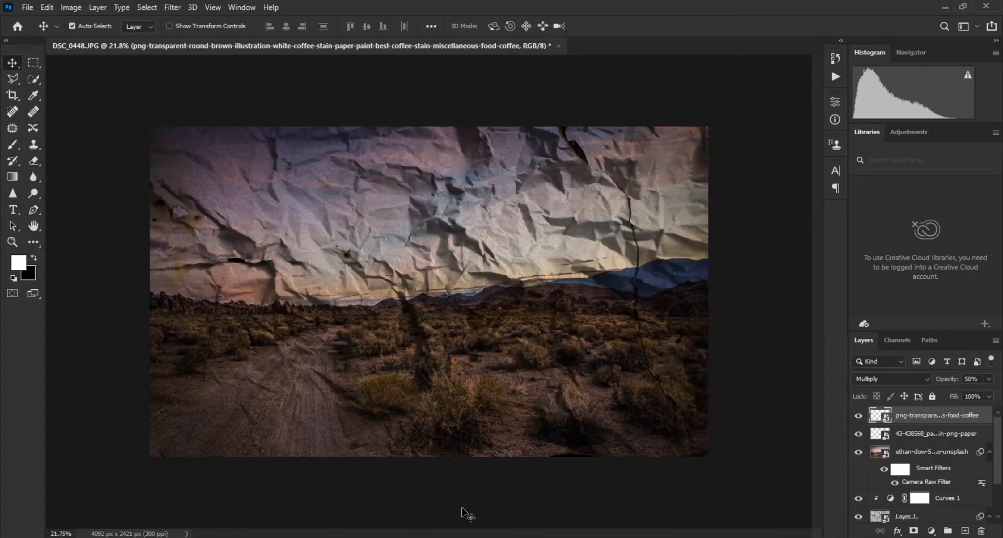
key(Delete)
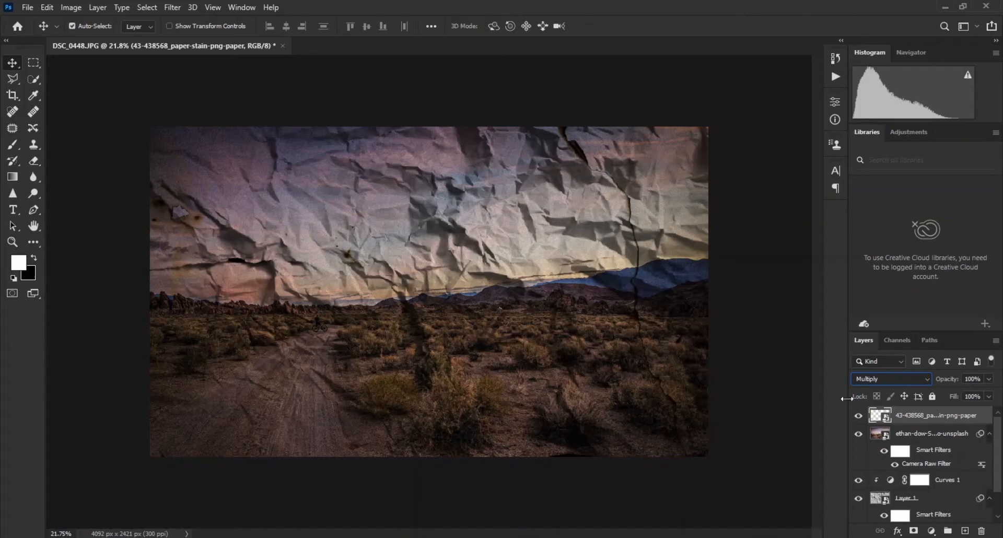
Show only the desert photo layer to compare it with the composite, and restore the visibility of the other layers.
alt+click(859, 434)
alt+click(858, 434)
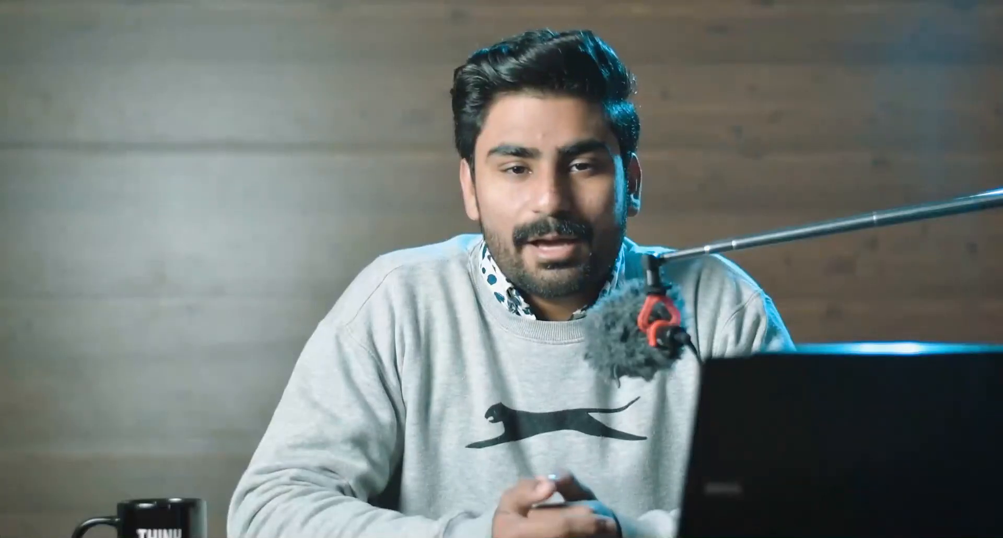